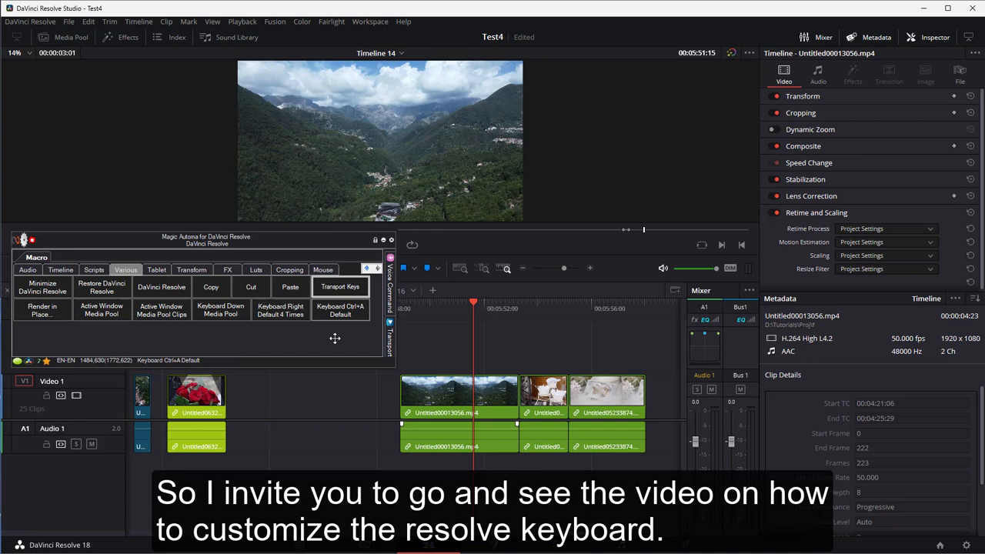
- Open Magic Automa's shortcuts management list and move its window clear to review the default and customized keys
left_click(23, 240)
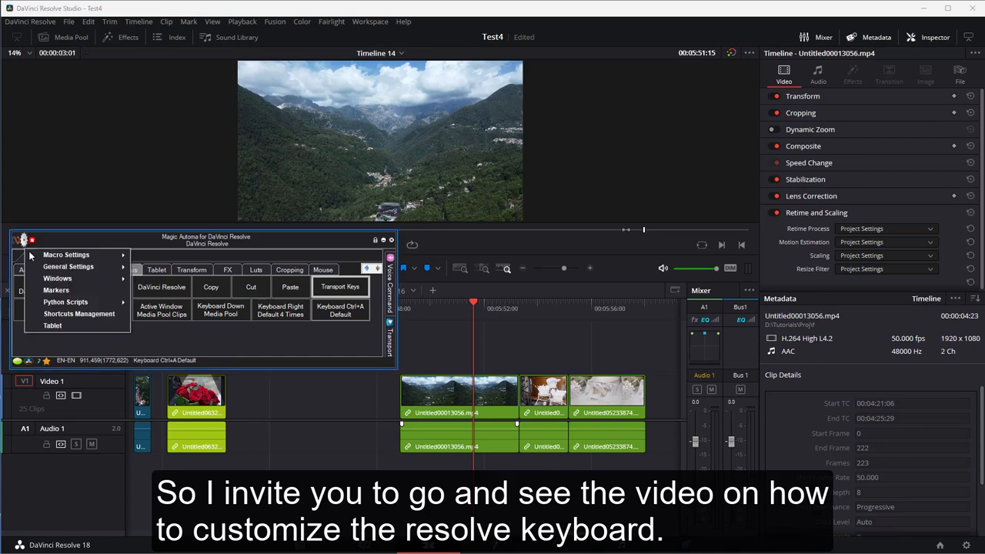
left_click(63, 314)
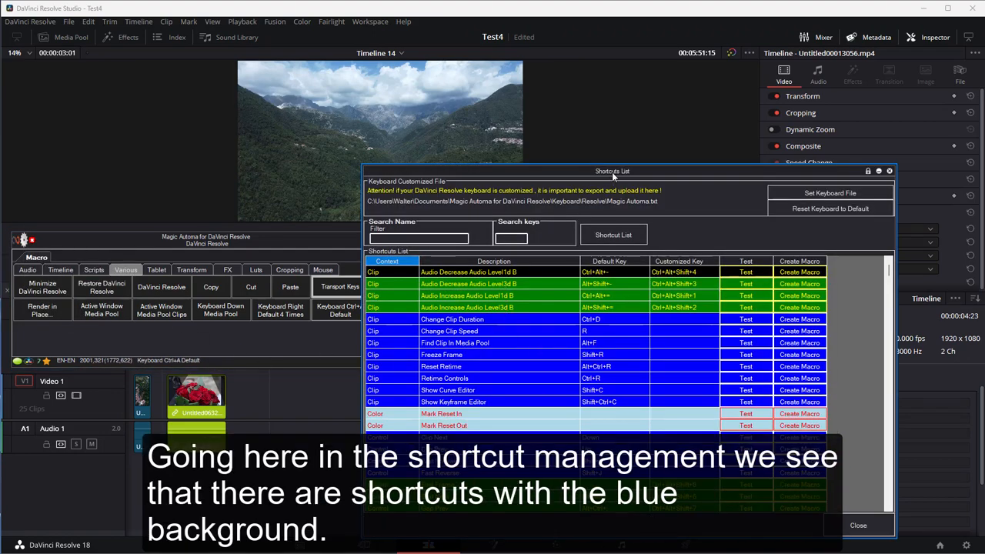
left_click_drag(611, 172, 456, 113)
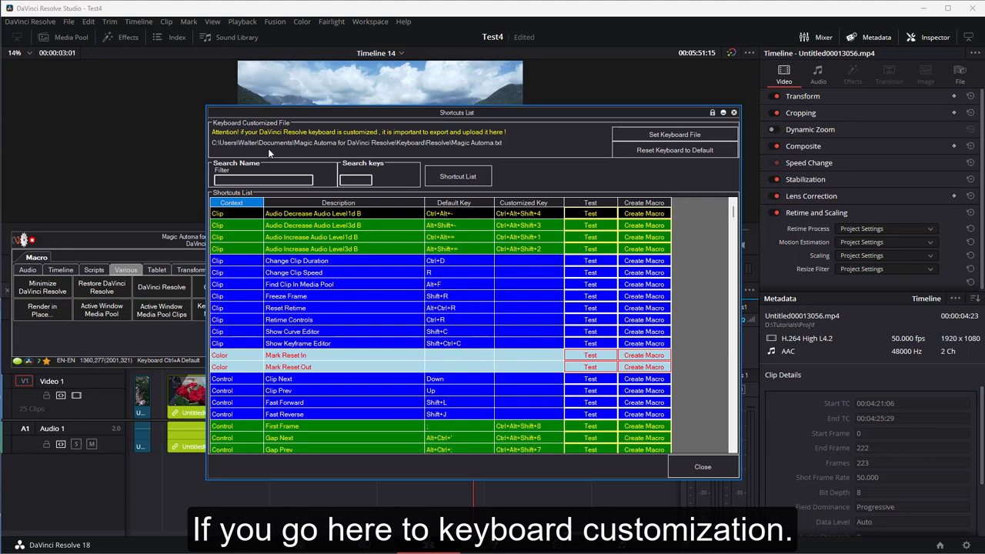
- Export DaVinci Resolve's Magic Automa keyboard preset as "Magic Automa" into the Keyboard > Resolve documents folder, closing the shortcuts list and keyboard customization
left_click(32, 23)
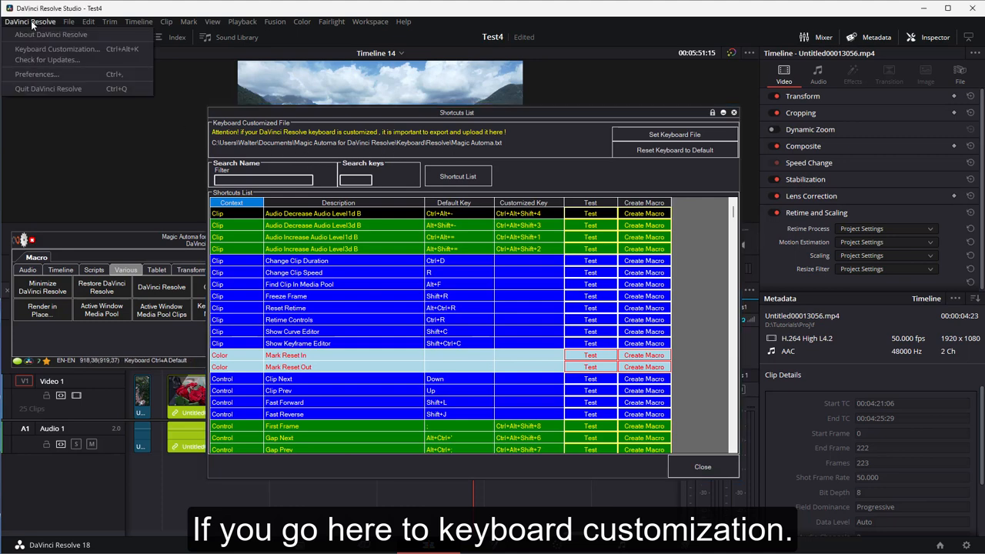
left_click(57, 49)
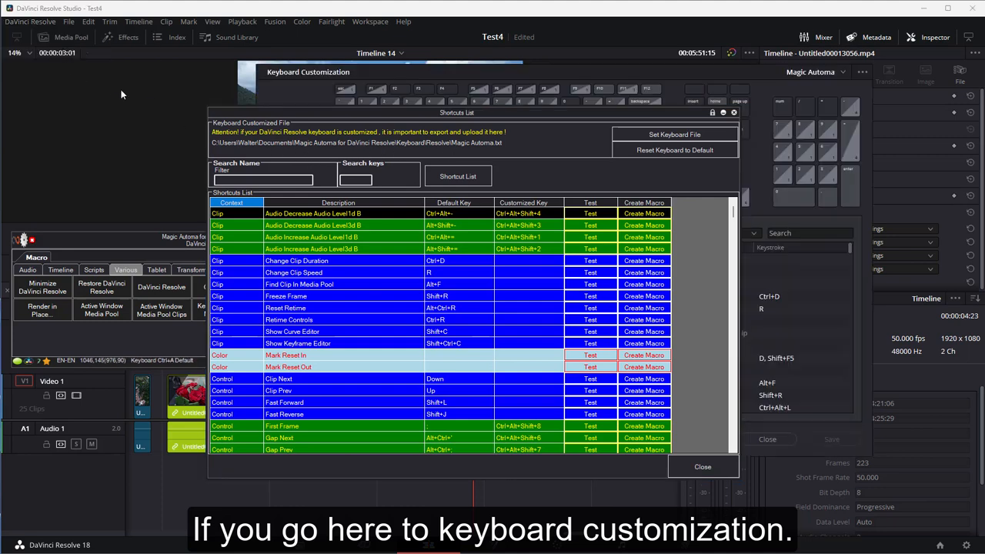
left_click(733, 112)
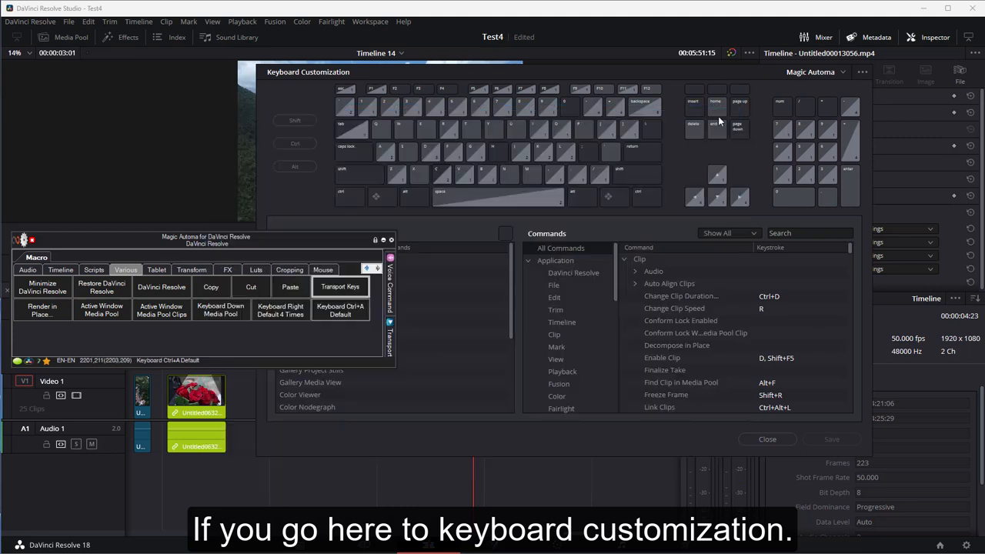
left_click(862, 74)
mouse_move(836, 113)
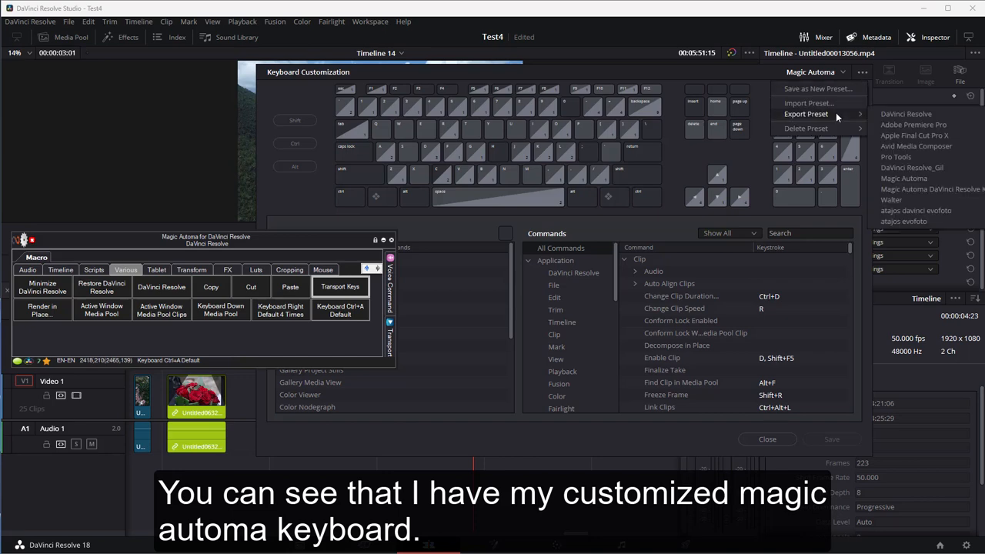
left_click(922, 179)
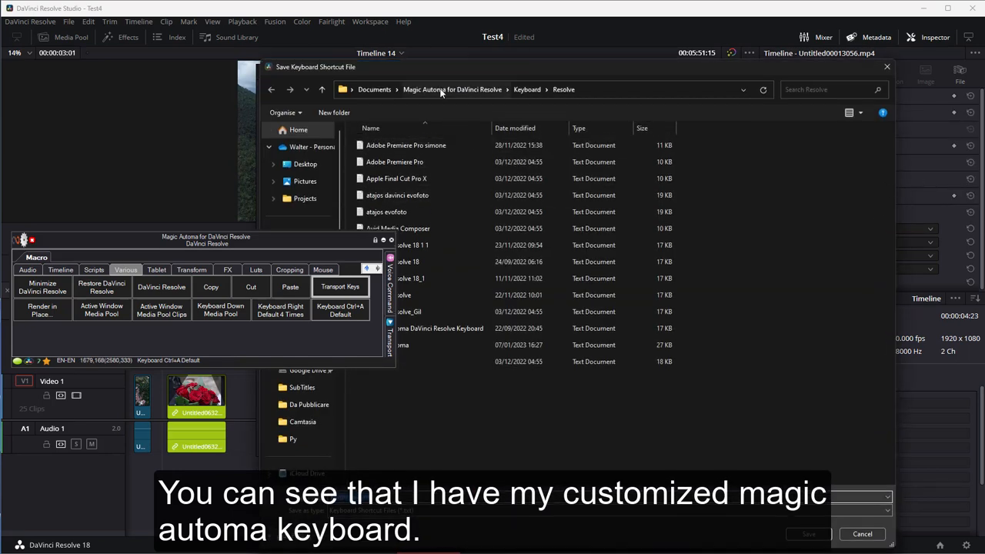
left_click_drag(446, 72, 561, 68)
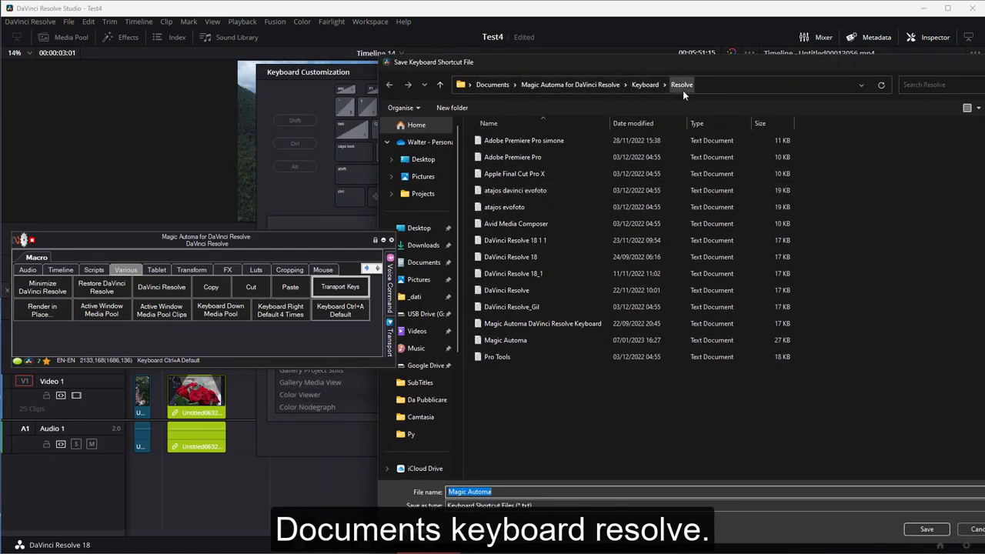
left_click(937, 531)
left_click(602, 281)
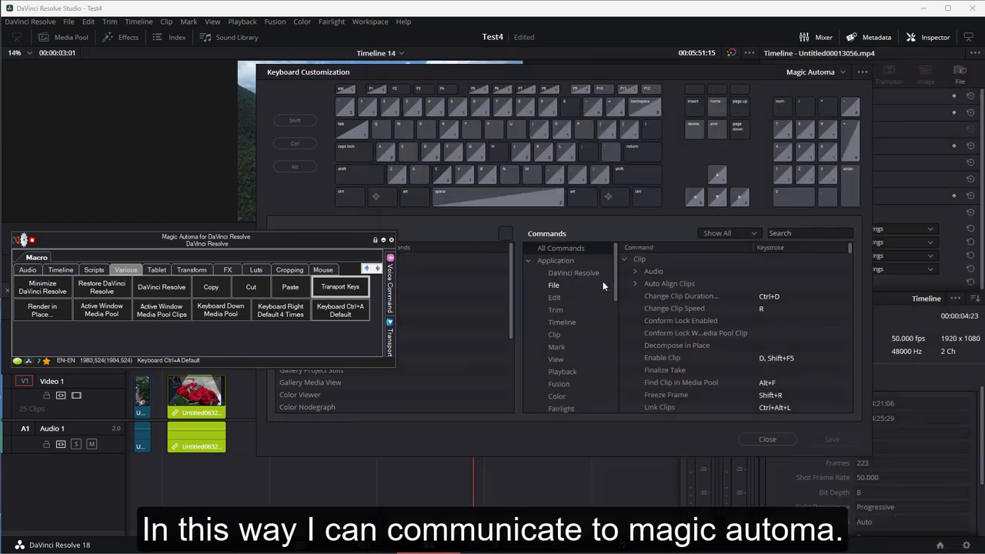
left_click(765, 438)
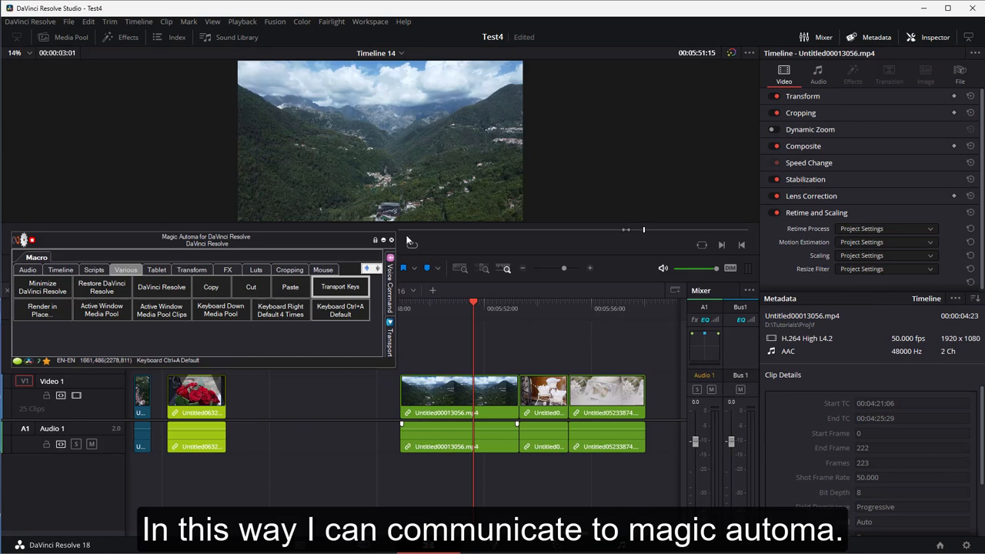
- Set the exported Magic Automa.txt as the customized keyboard file in Magic Automa's shortcuts management
left_click(23, 241)
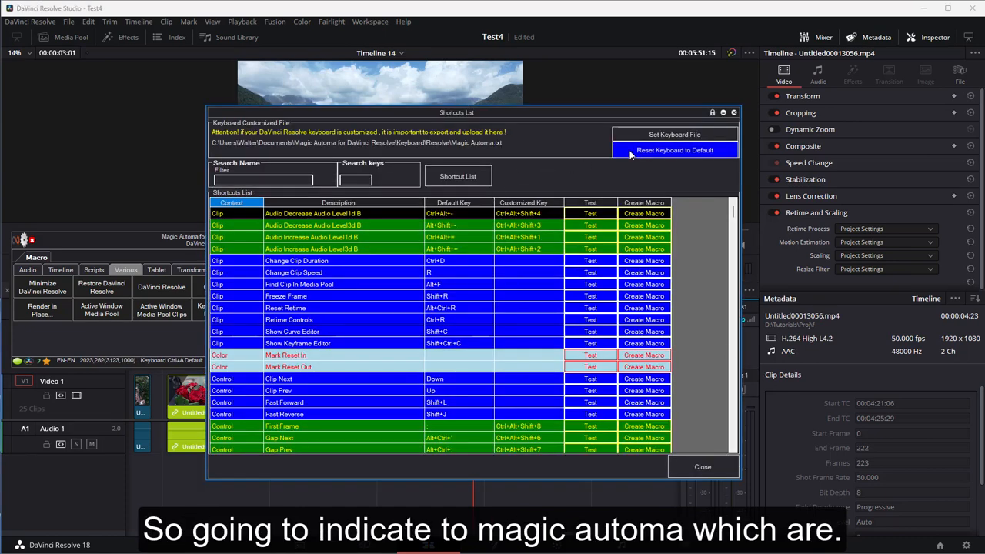
left_click(653, 134)
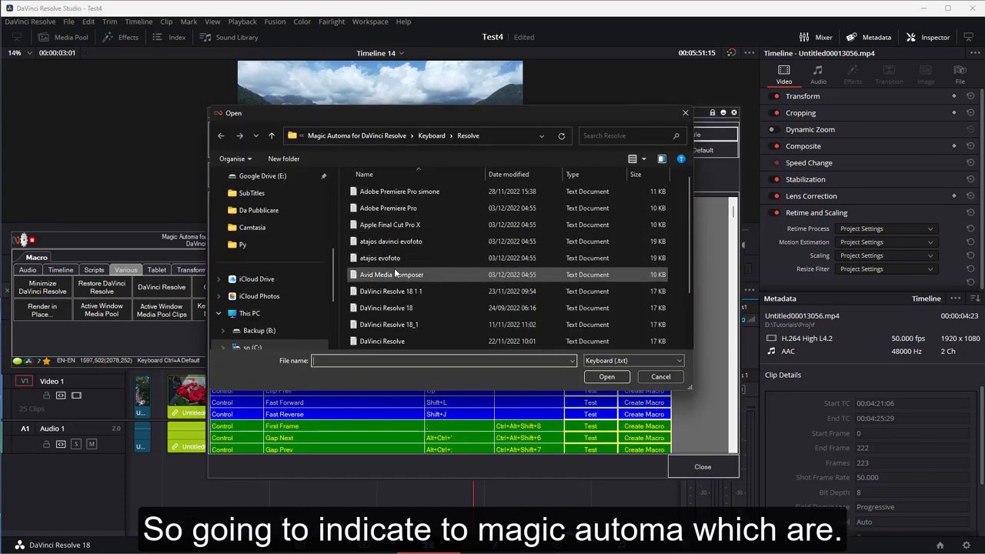
scroll(394, 267, "down", 2)
left_click(386, 326)
left_click(617, 374)
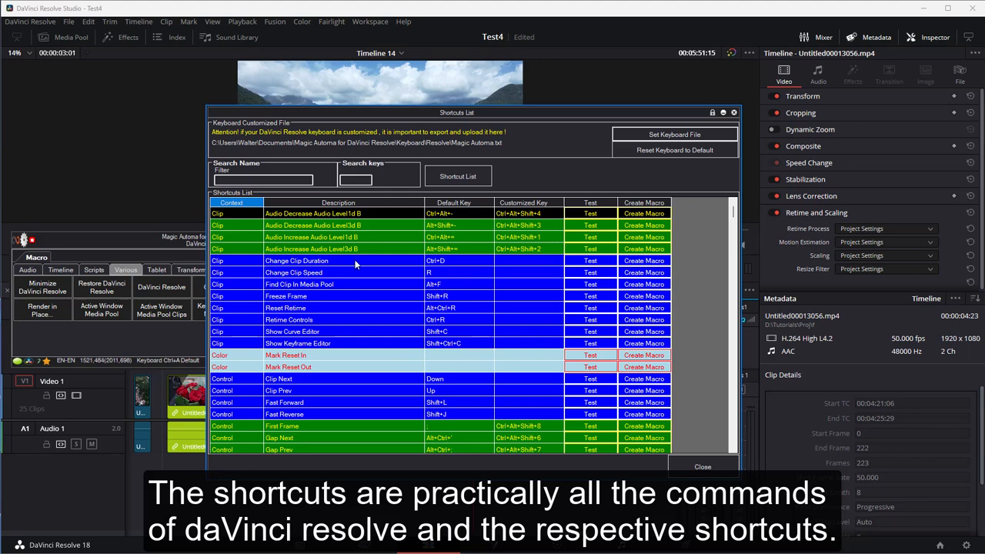
- Create a macro from the Change Clip Duration shortcut in the shortcuts list
scroll(350, 270, "down", 1)
scroll(350, 270, "up", 1)
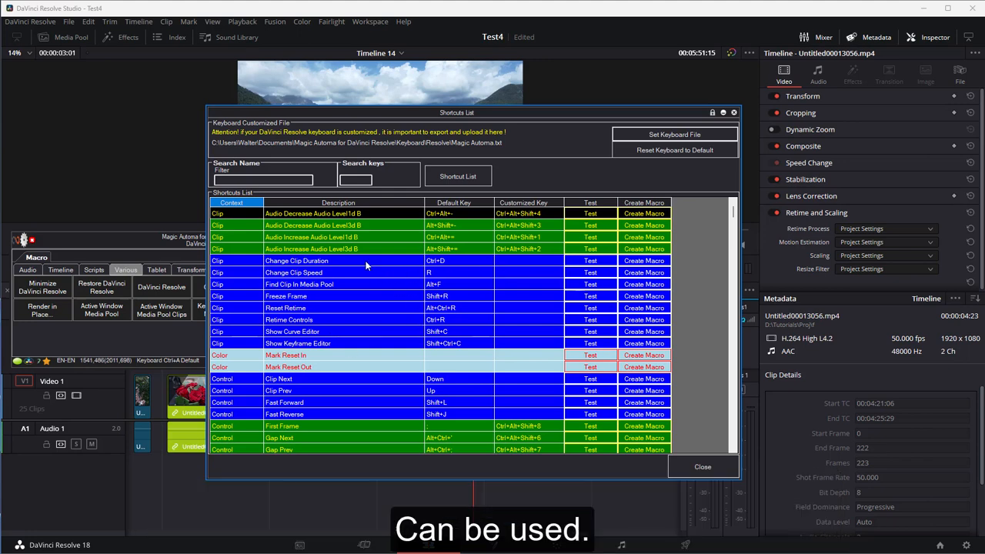
left_click(366, 265)
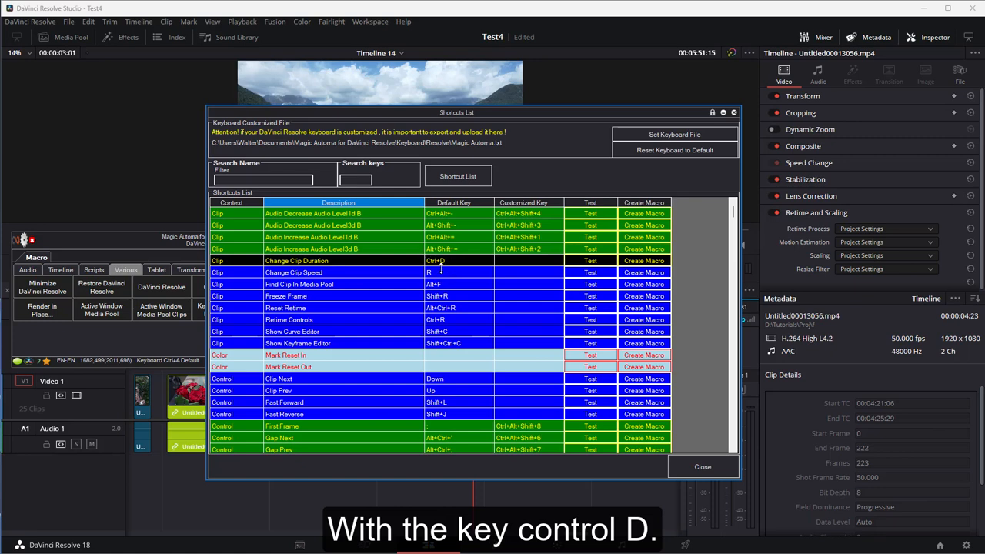
left_click(345, 275)
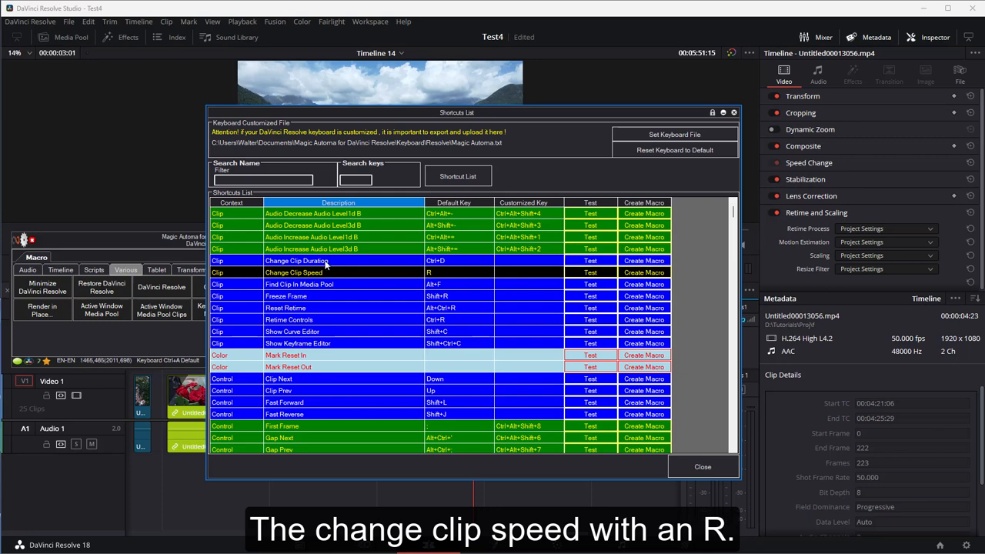
left_click(643, 262)
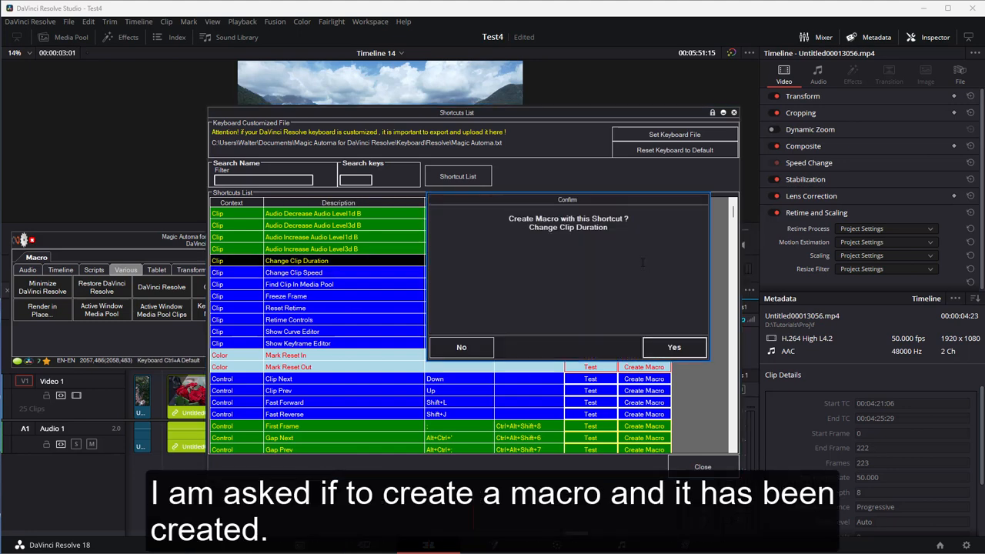
left_click(684, 348)
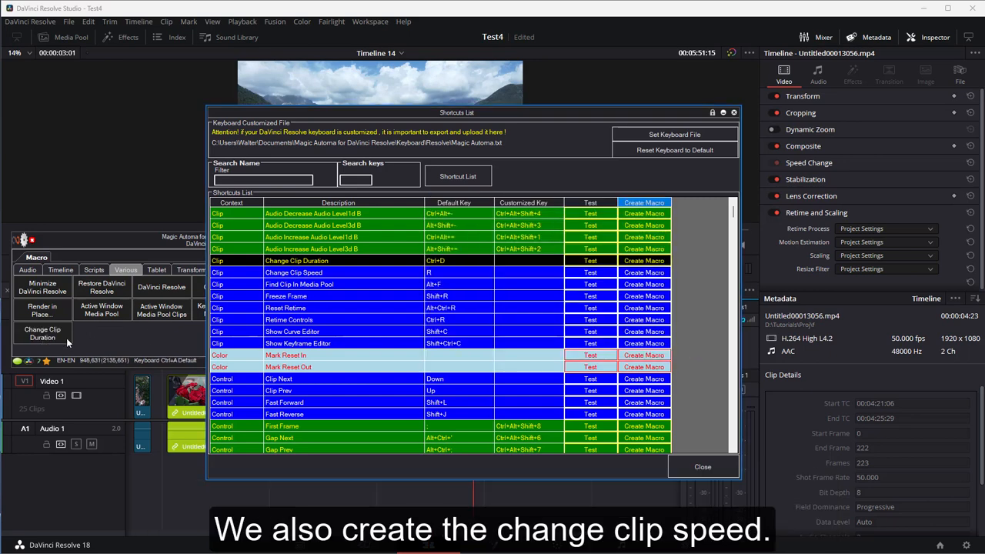
- Create a macro from the Change Clip Speed shortcut and close the shortcuts list
left_click(443, 273)
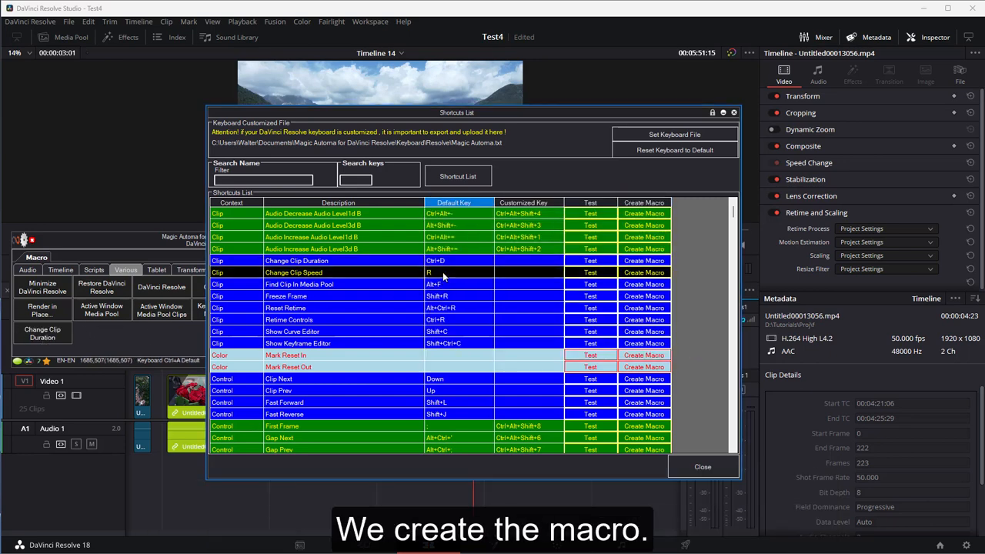
left_click(641, 272)
left_click(677, 347)
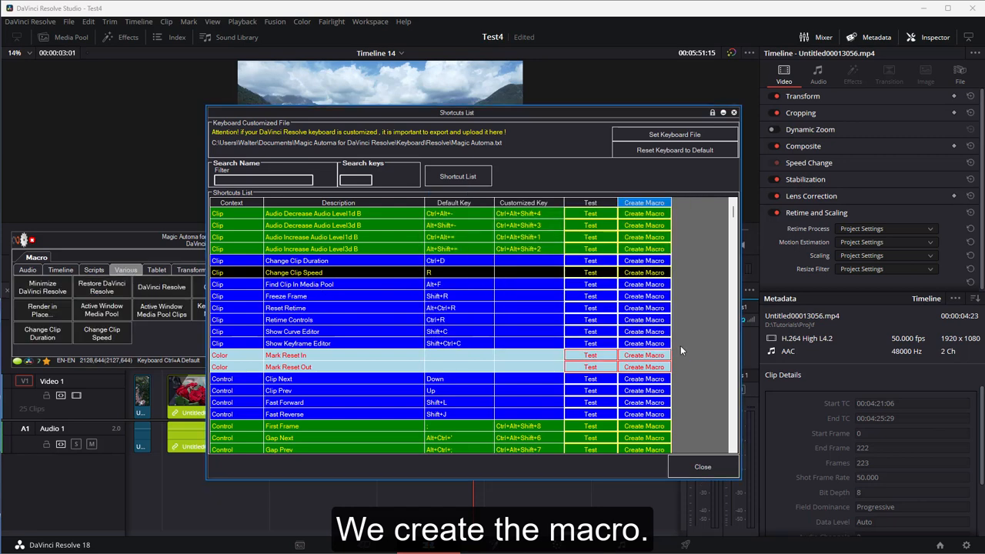
left_click(702, 467)
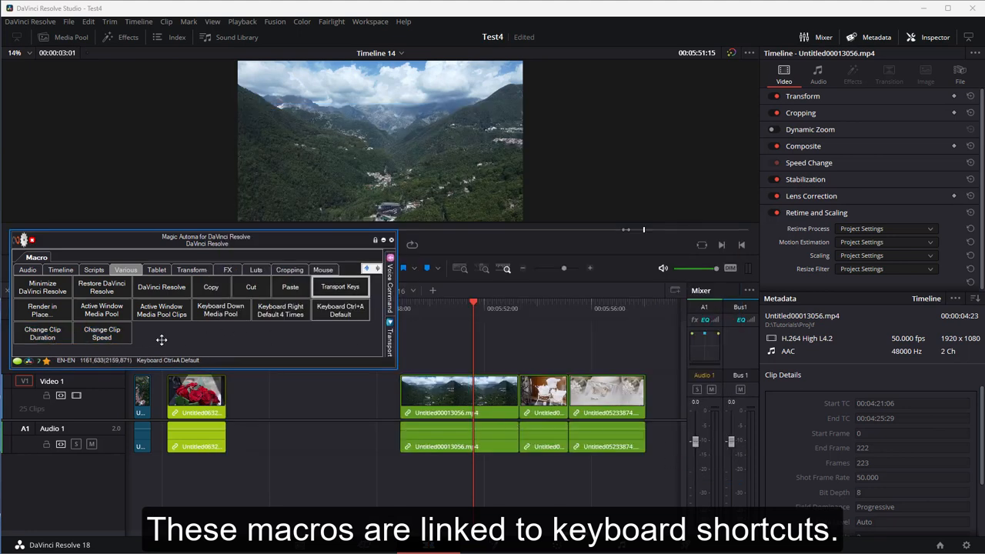
- Test the Change Clip Duration macro on the mountain valley clip in the timeline, then cancel its dialog
left_click(471, 397)
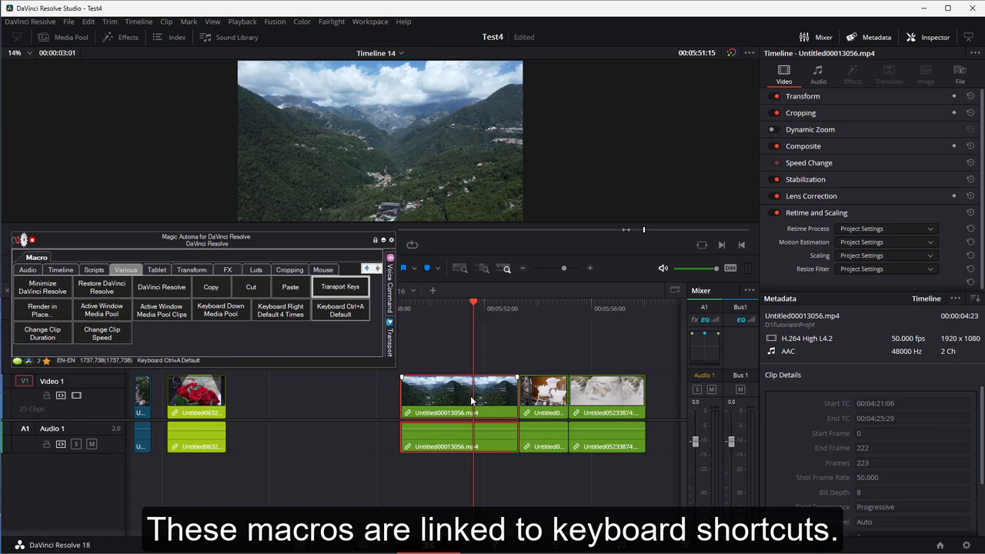
left_click(42, 337)
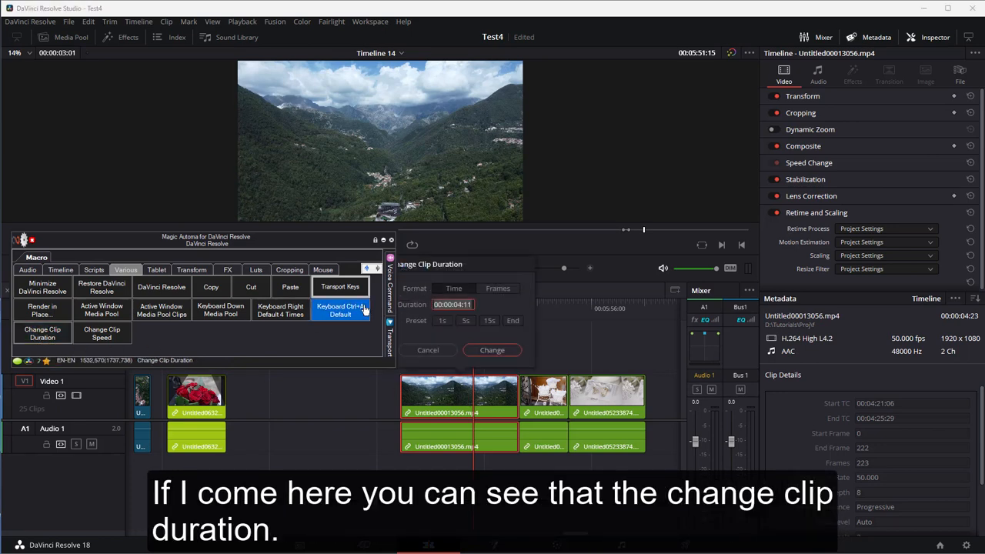
left_click(435, 352)
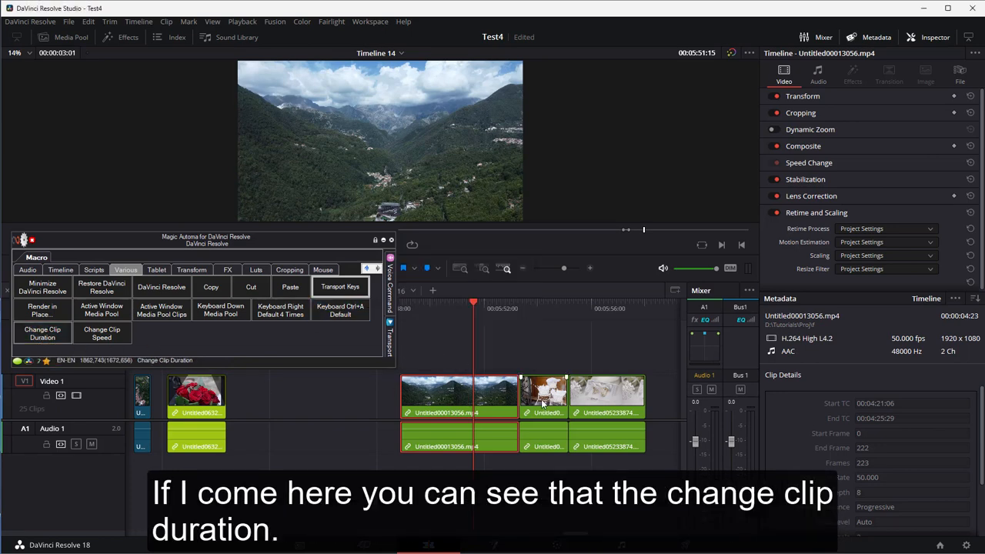
- Test the Change Clip Speed macro on the short clip following the mountain valley clip, leaving its speed settings unapplied
left_click(544, 402)
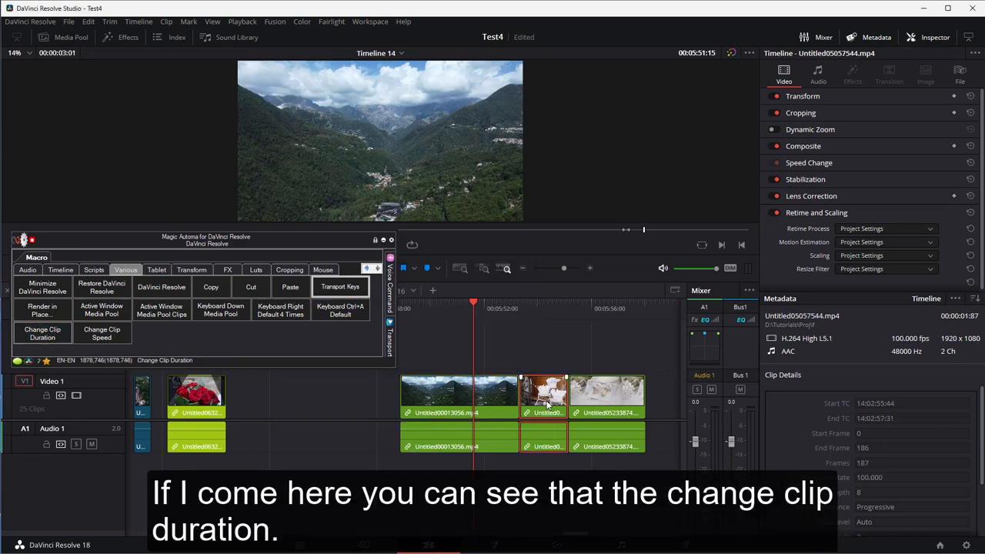
left_click(110, 341)
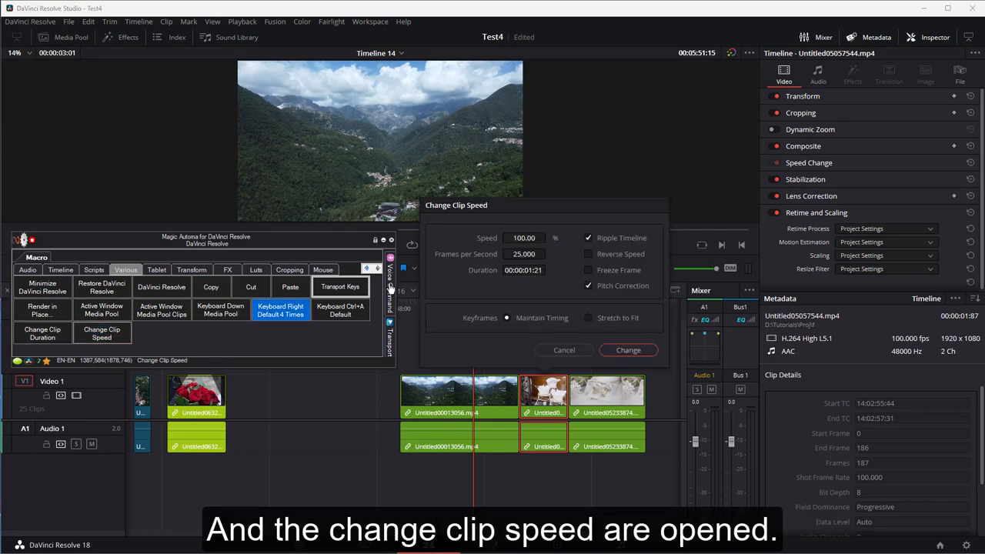
left_click(564, 350)
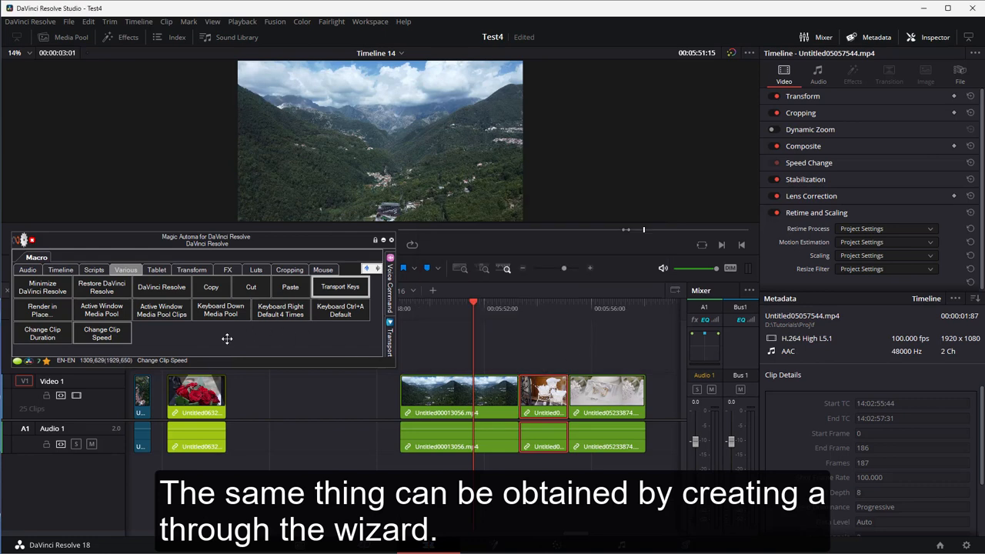
- Start a new macro with the wizard in the Various group, using the RESOLVE section's SHORTCUT command
right_click(193, 342)
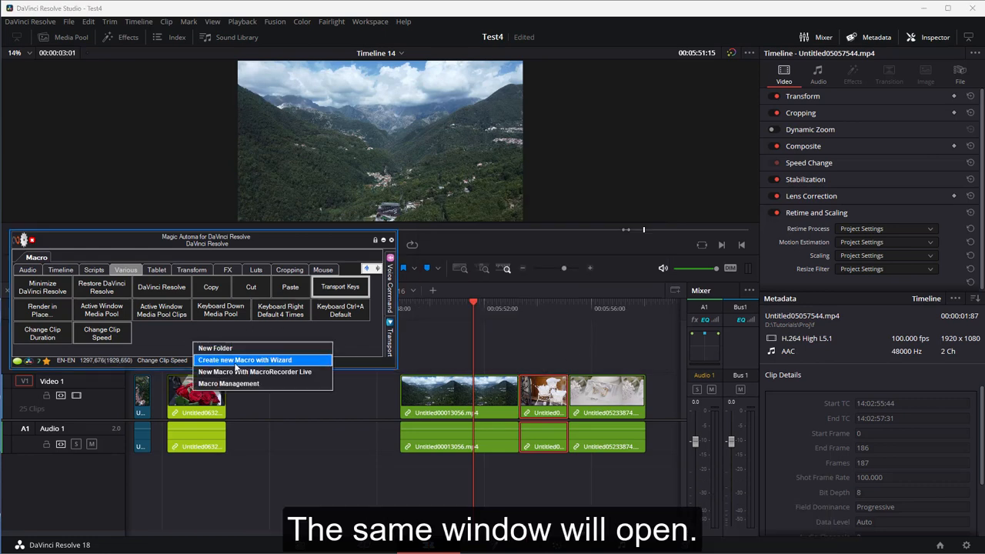
left_click(236, 363)
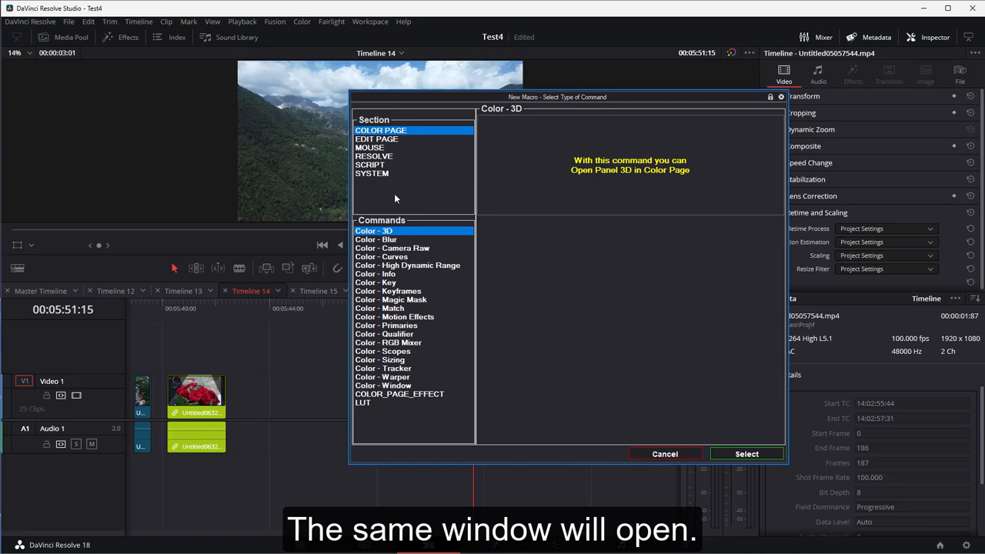
left_click(388, 156)
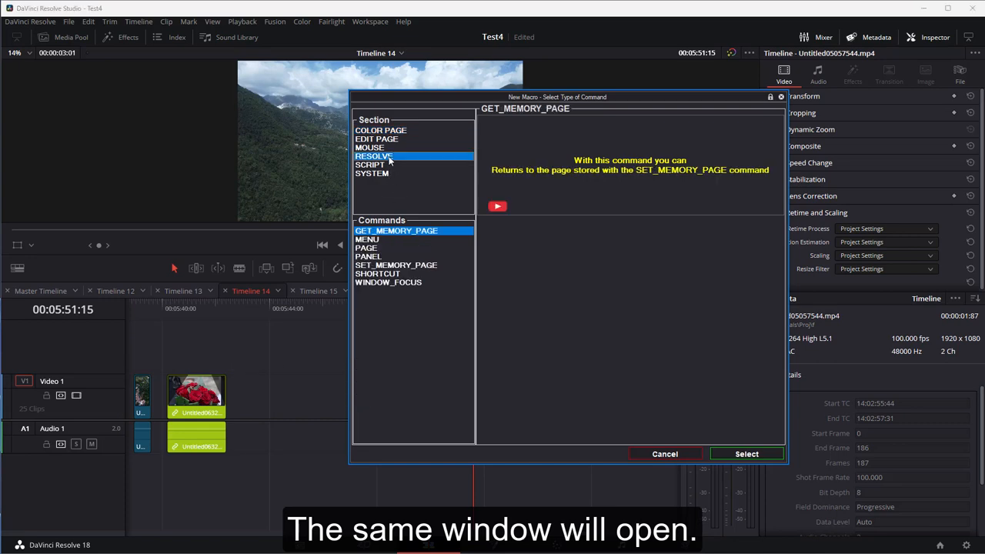
left_click(383, 273)
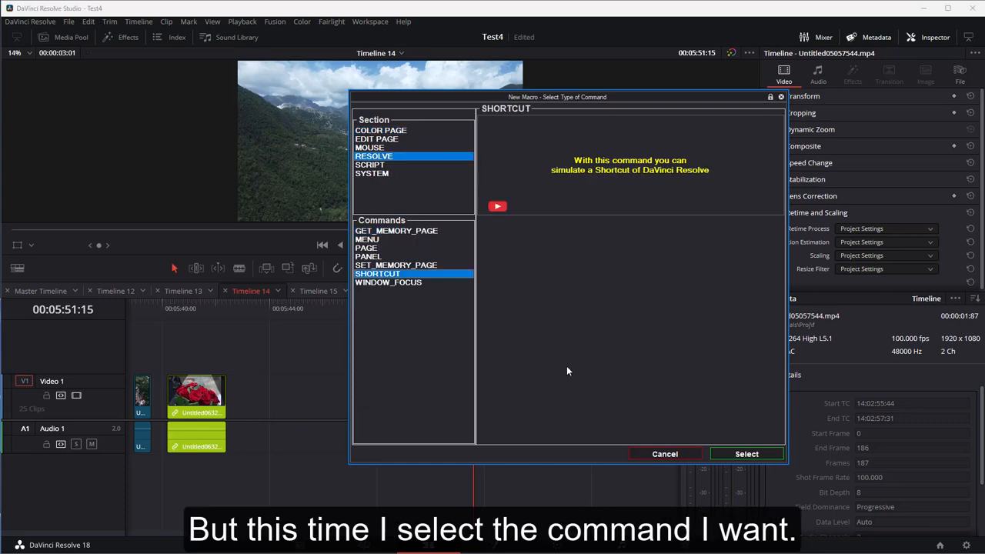
left_click(725, 454)
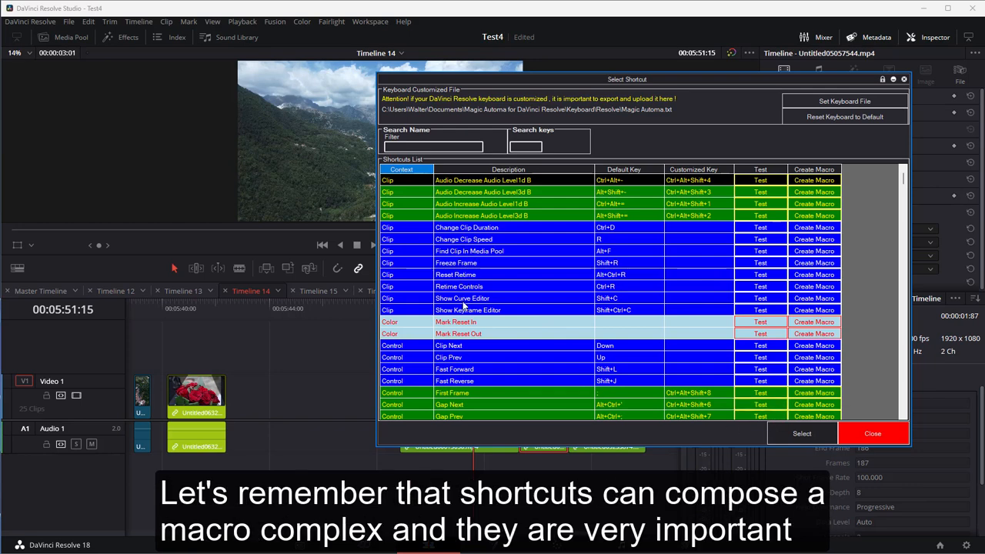
- Assign the Change Clip Speed shortcut to the new command and save the macro with its default settings
left_click(480, 243)
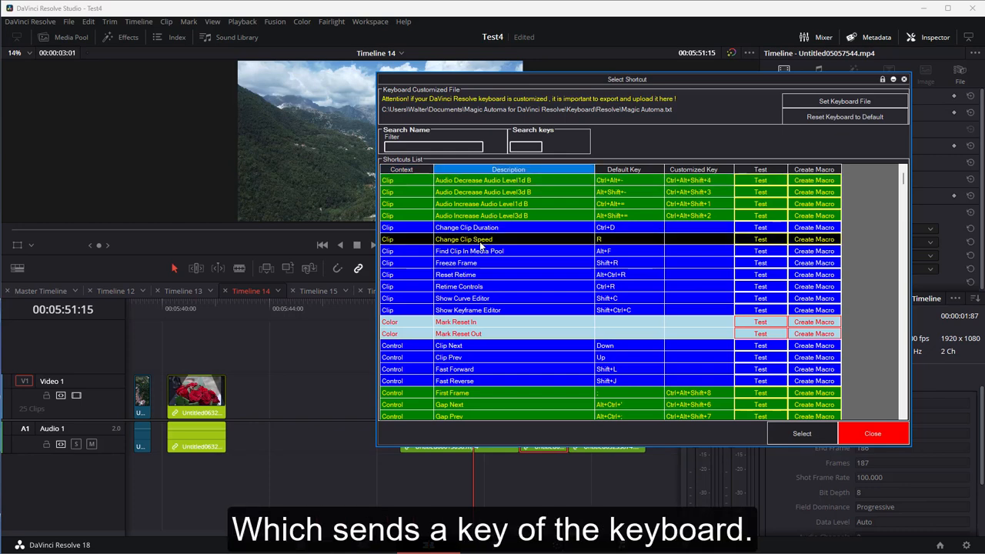
left_click(800, 436)
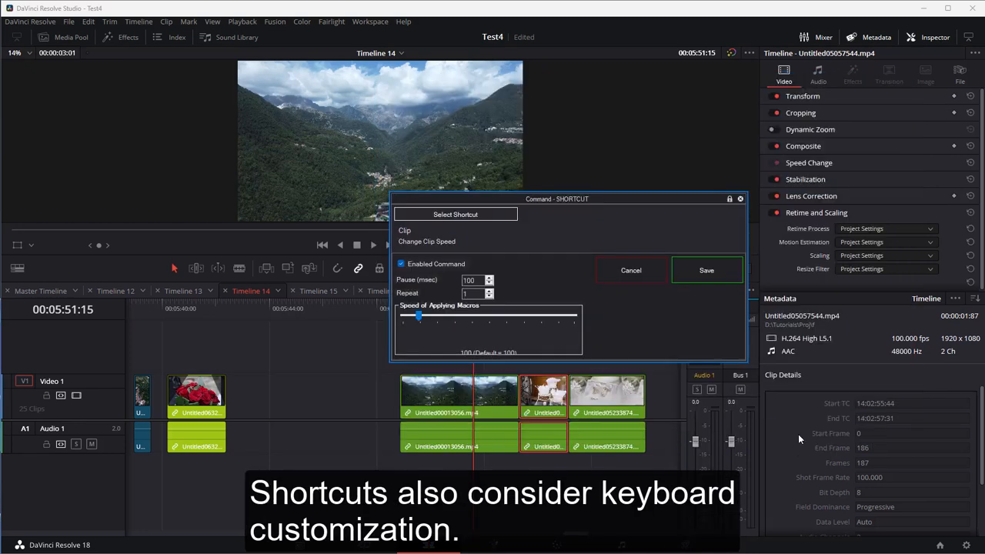
left_click(704, 273)
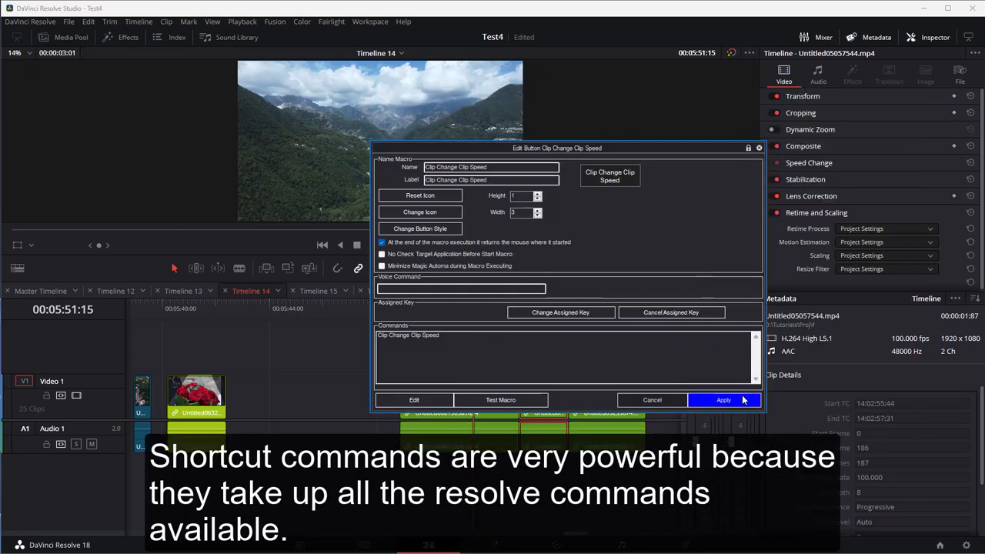
left_click(731, 399)
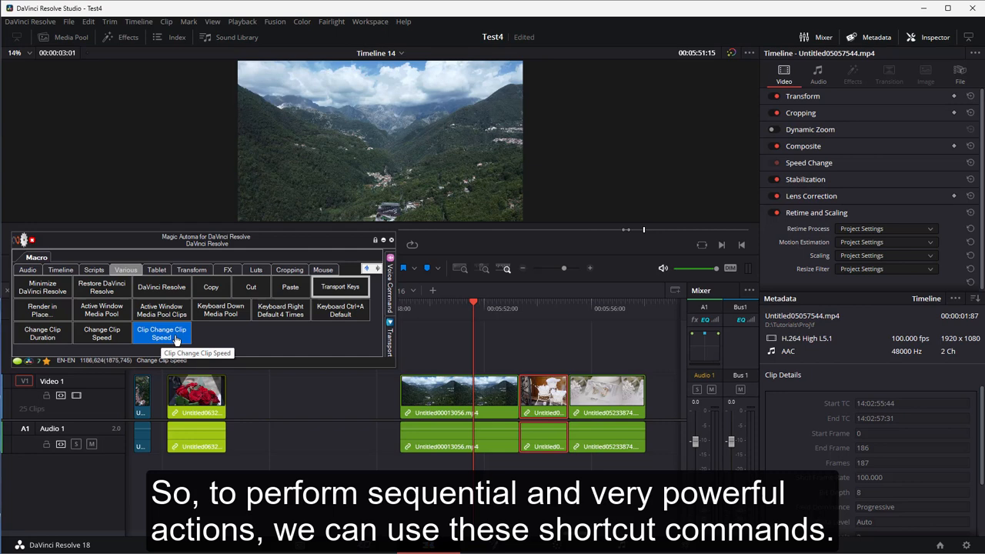
- Test the wizard-made Clip Change Clip Speed macro on the selected clip and cancel the speed dialog
left_click(175, 340)
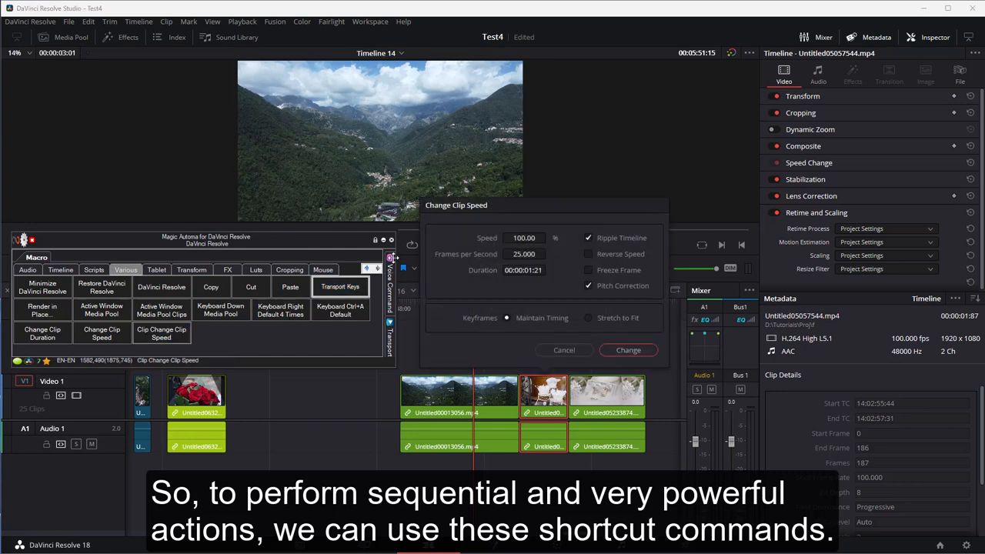
left_click(564, 350)
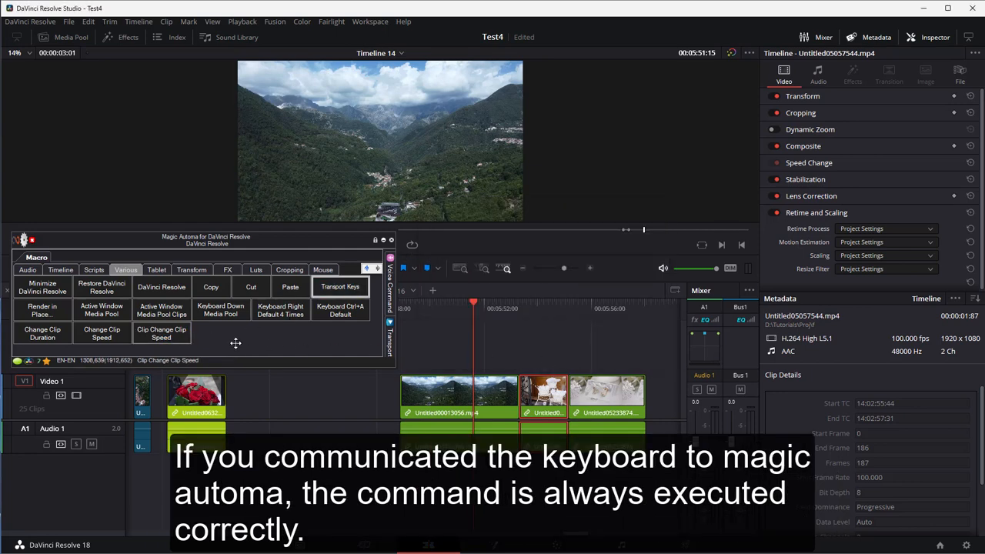